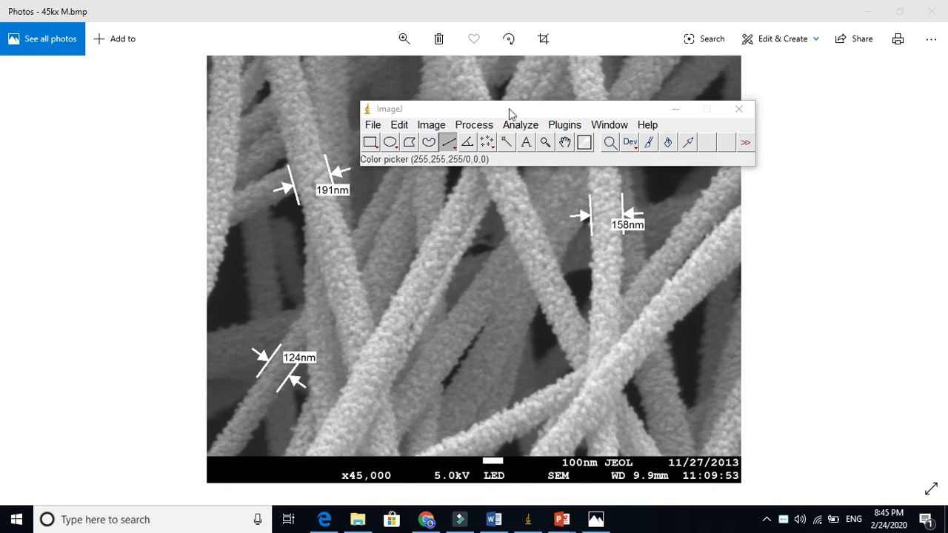
Step: Move the ImageJ window to the upper-left corner and bring the photo viewer forward
{"action": "left_click_drag", "start_coordinate": [509, 108], "coordinate": [527, 119]}
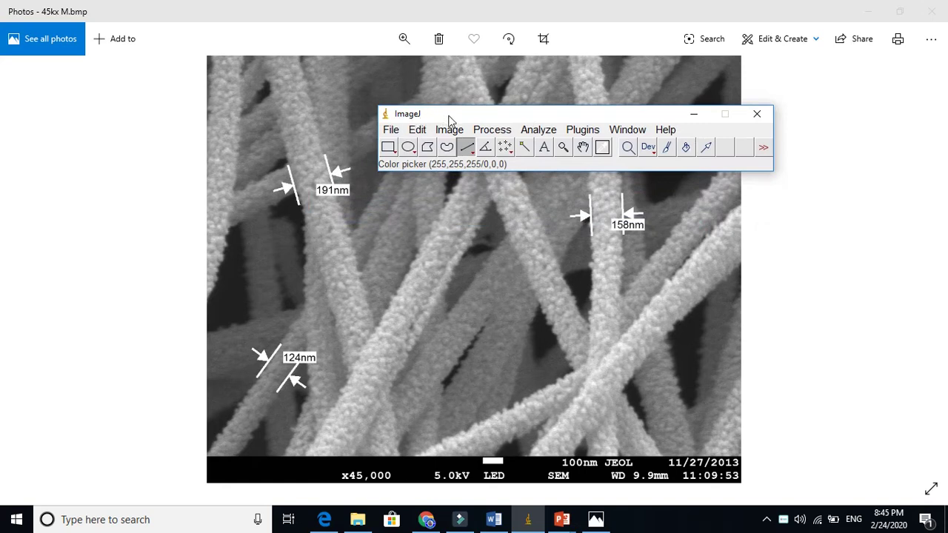
{"action": "left_click_drag", "start_coordinate": [453, 120], "coordinate": [124, 77]}
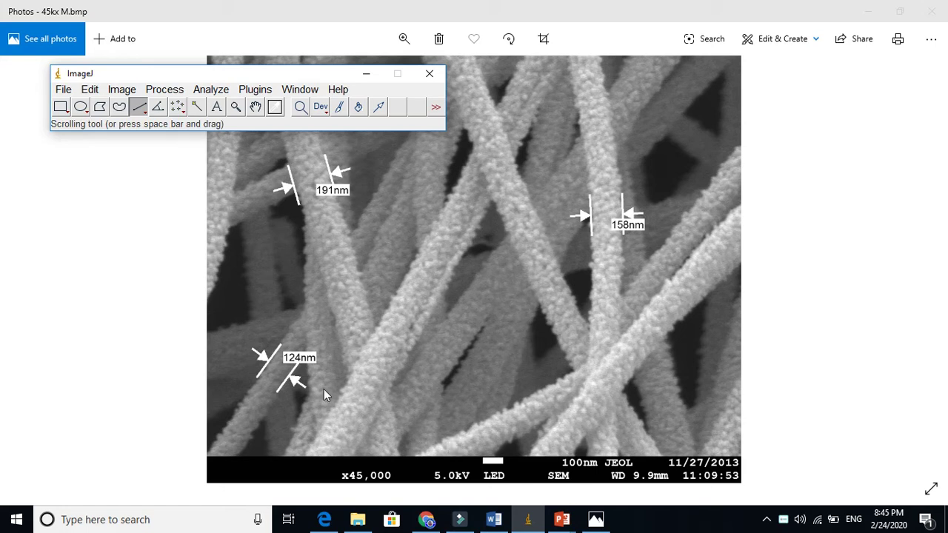
{"action": "left_click", "coordinate": [143, 258]}
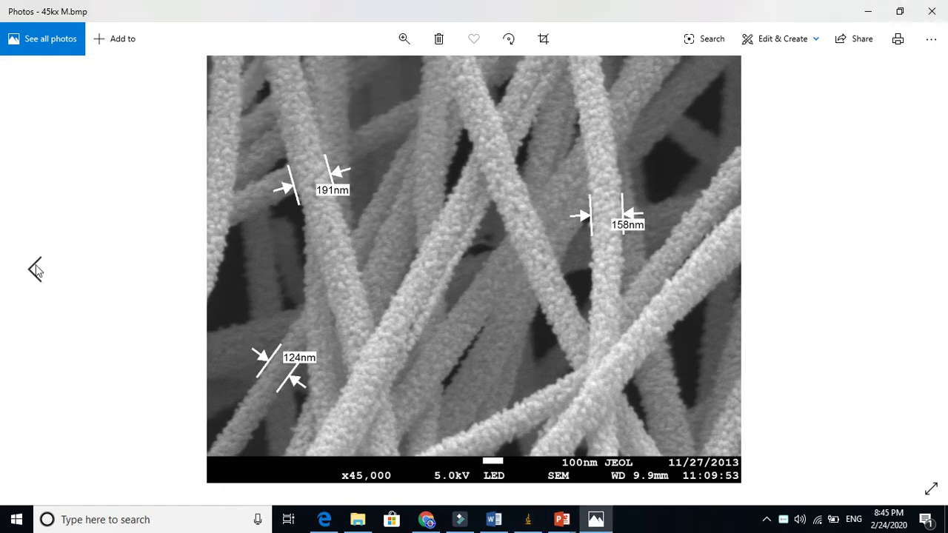
{"action": "left_click", "coordinate": [914, 264]}
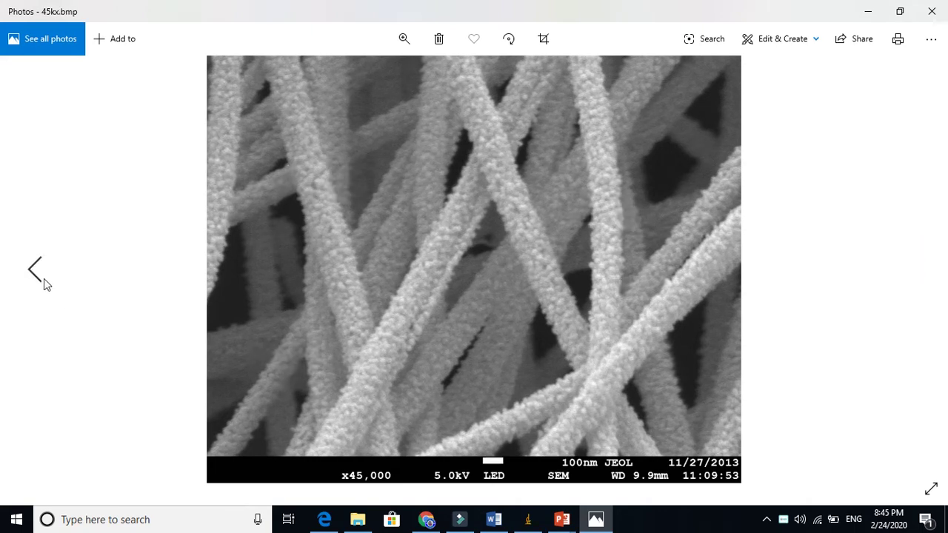
{"action": "left_click", "coordinate": [42, 280]}
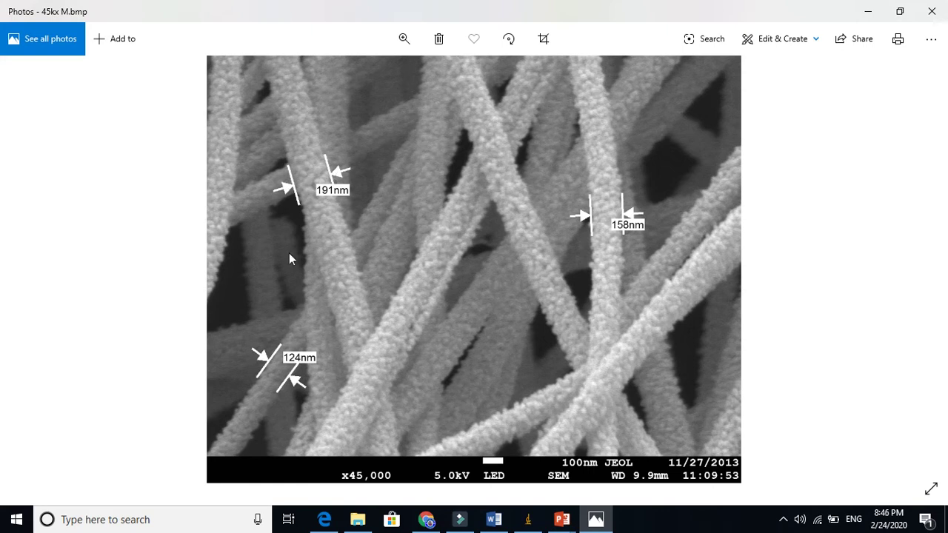
{"action": "left_click", "coordinate": [529, 520]}
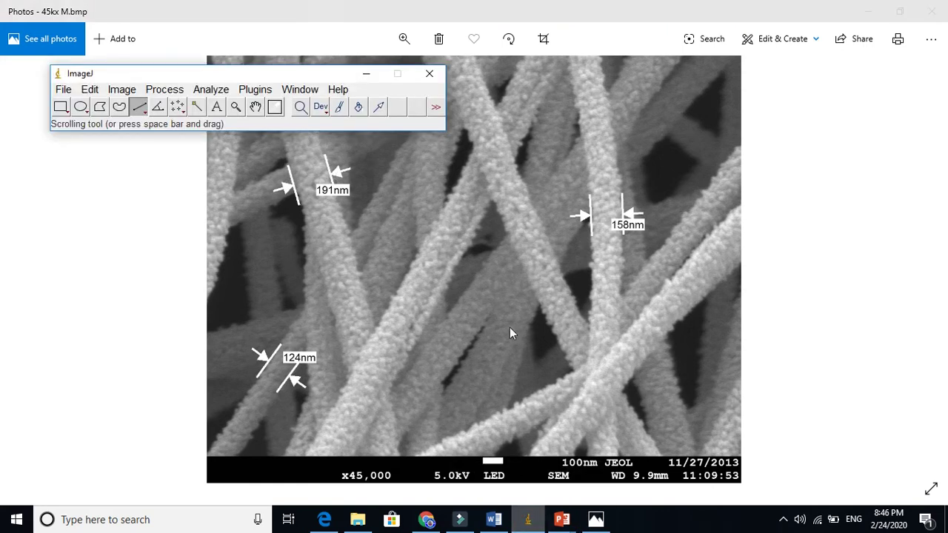
Step: Move the ImageJ window to the top right, then bring ImageJ back in front of the photo viewer
{"action": "left_click_drag", "start_coordinate": [205, 74], "coordinate": [413, 78]}
{"action": "left_click_drag", "start_coordinate": [496, 63], "coordinate": [589, 57]}
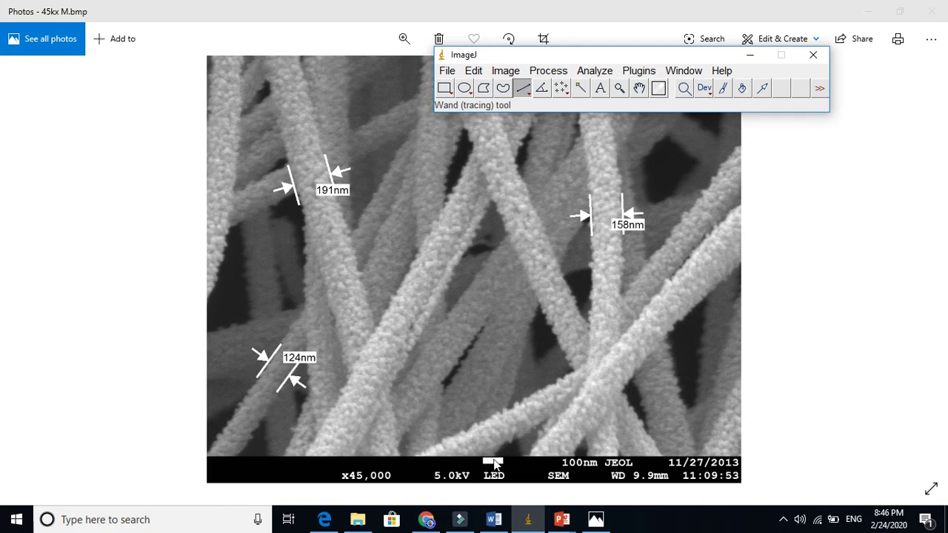
{"action": "left_click", "coordinate": [608, 218]}
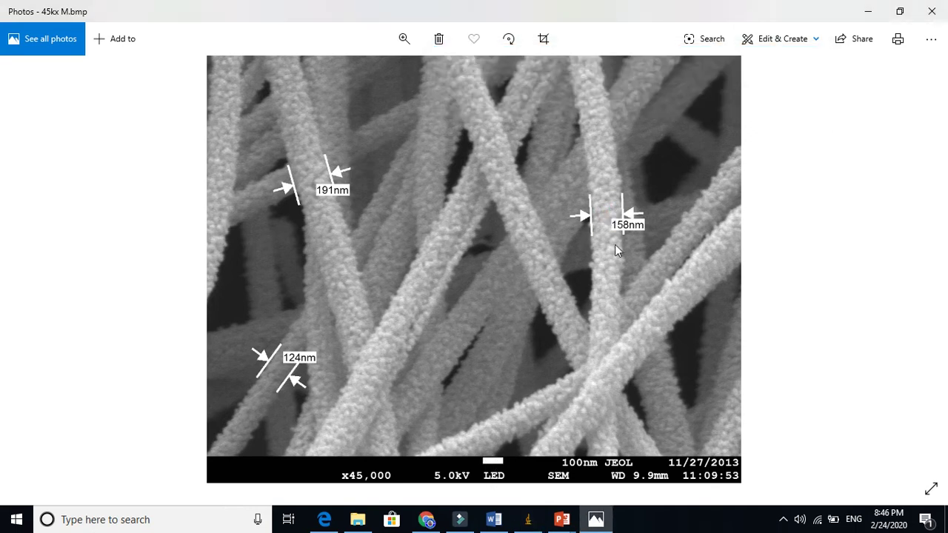
{"action": "left_click", "coordinate": [528, 519]}
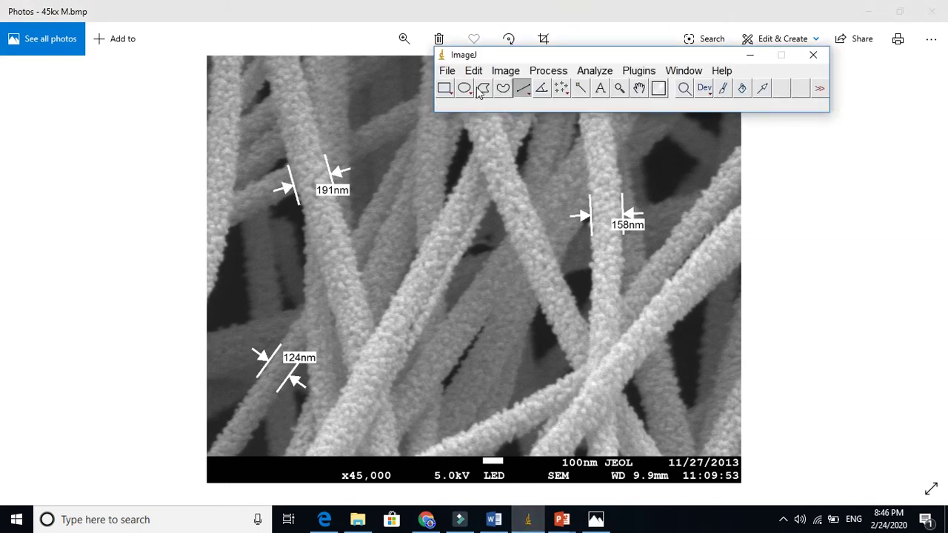
{"action": "left_click", "coordinate": [447, 71]}
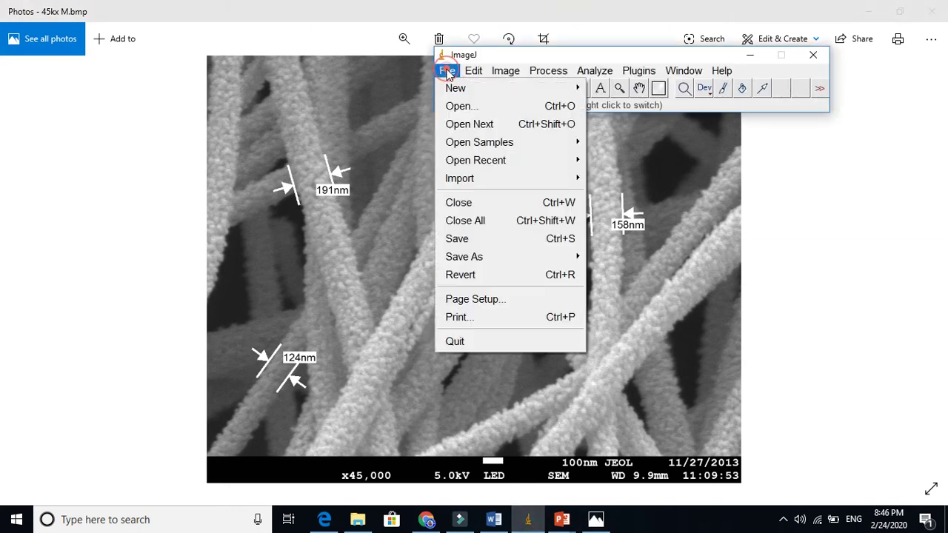
Step: Open 45kx M.bmp in its own ImageJ window and position it
{"action": "left_click", "coordinate": [457, 106]}
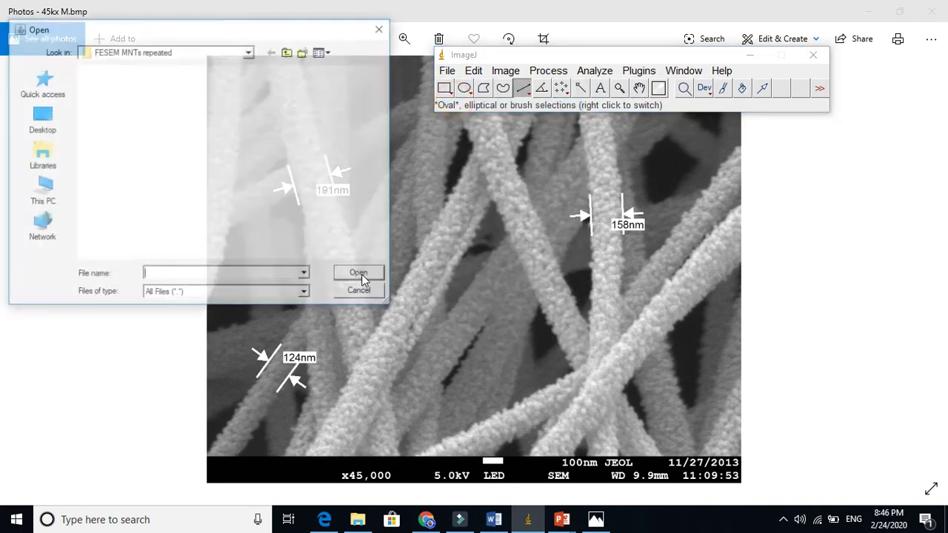
{"action": "left_click", "coordinate": [107, 229]}
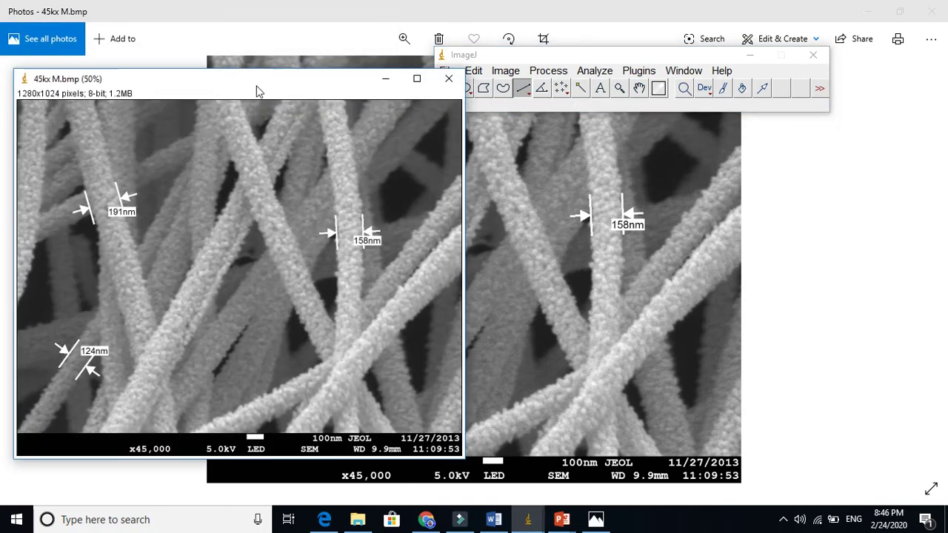
{"action": "left_click_drag", "start_coordinate": [255, 87], "coordinate": [288, 80]}
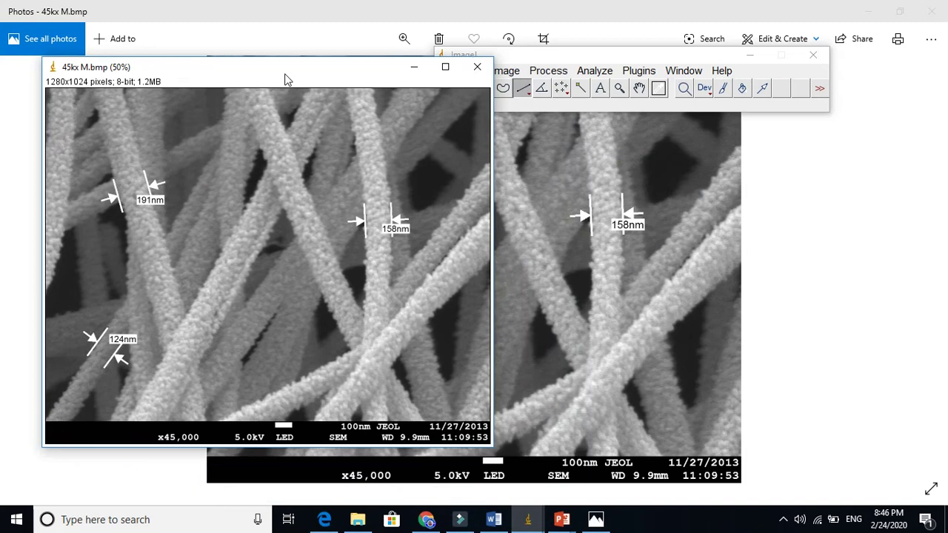
Step: Draw a 46-pixel horizontal straight line along the 100nm scale bar
{"action": "left_click_drag", "start_coordinate": [552, 58], "coordinate": [667, 71]}
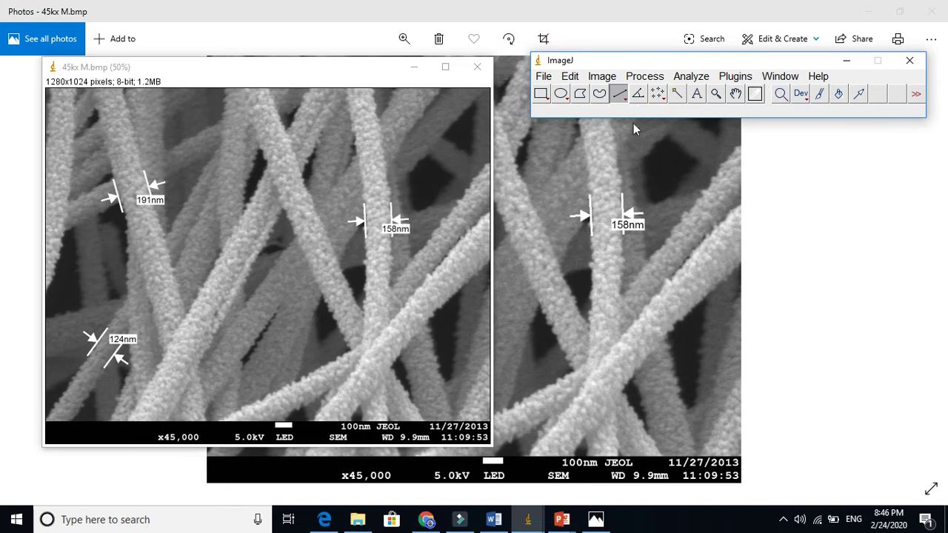
{"action": "left_click", "coordinate": [619, 95]}
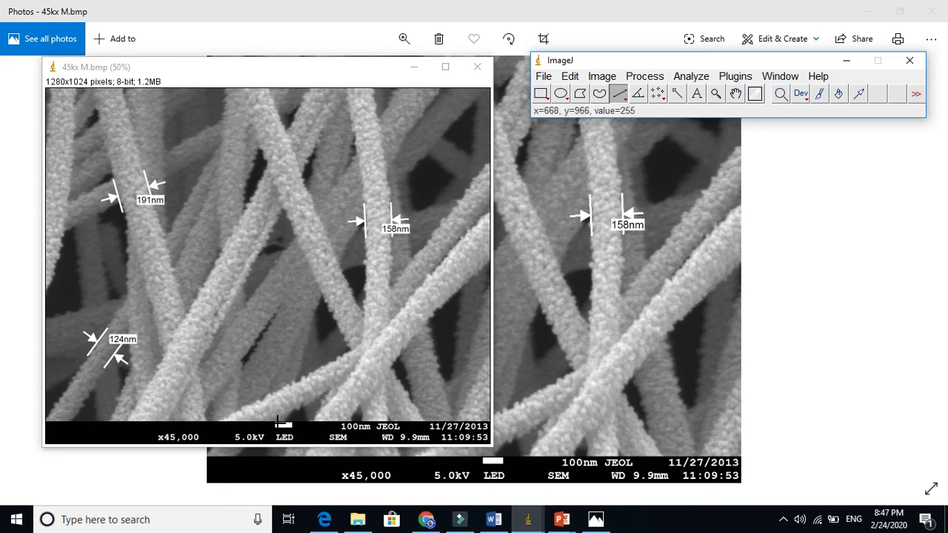
{"action": "left_click_drag", "start_coordinate": [276, 424], "coordinate": [292, 424]}
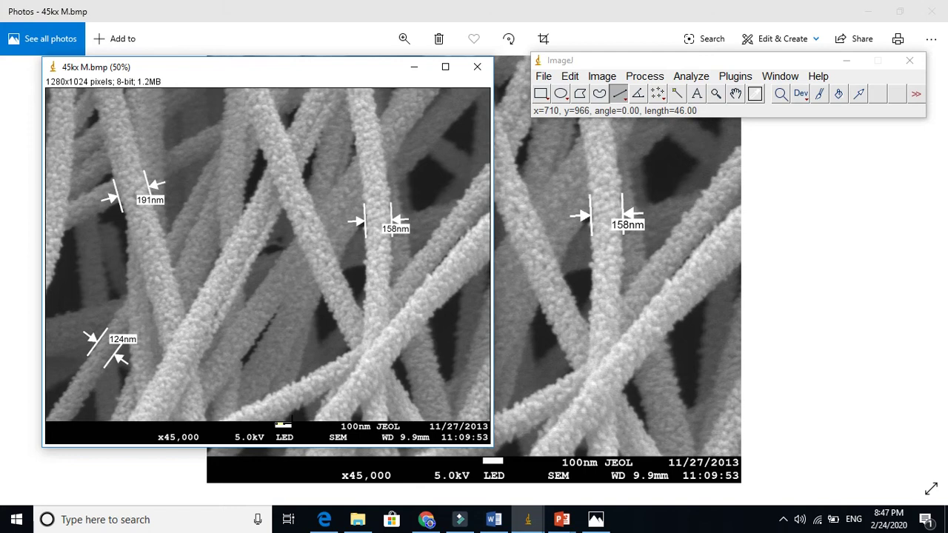
{"action": "left_click", "coordinate": [691, 76]}
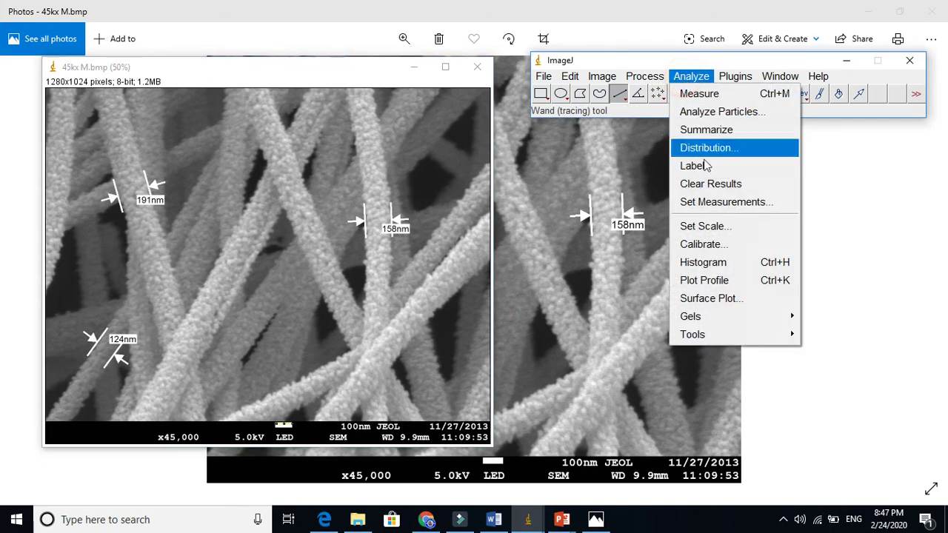
Step: Set the scale with known distance 100 and unit nm, so 46 pixels equal 100 nm
{"action": "left_click", "coordinate": [706, 226]}
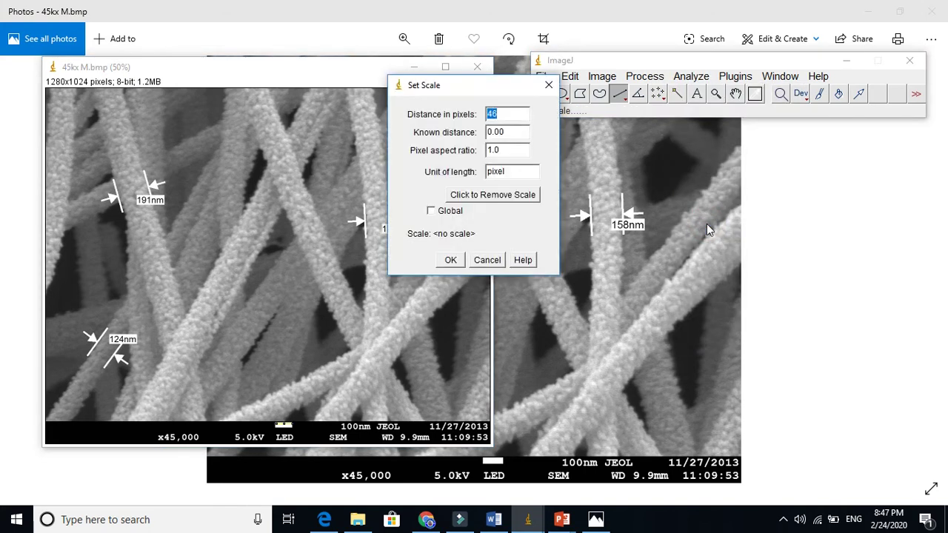
{"action": "left_click", "coordinate": [495, 132]}
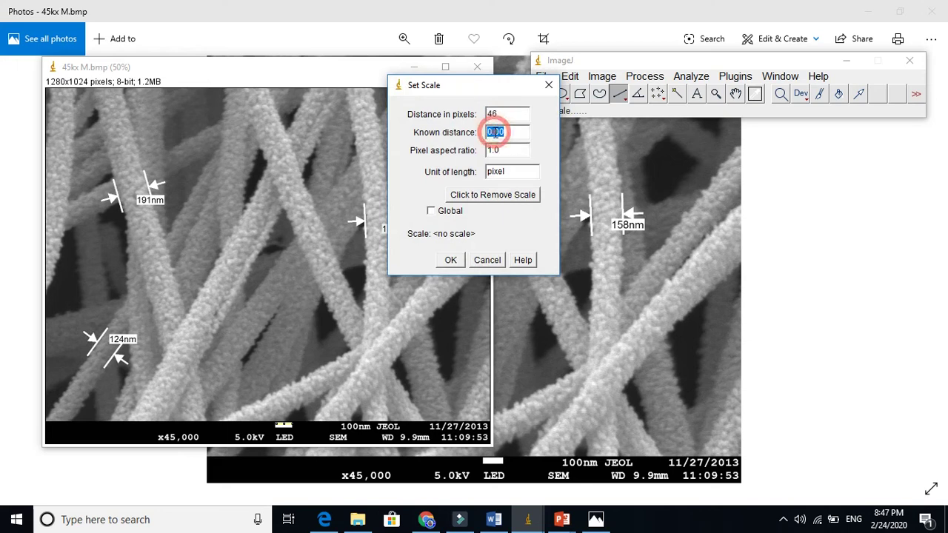
{"action": "type", "text": "100"}
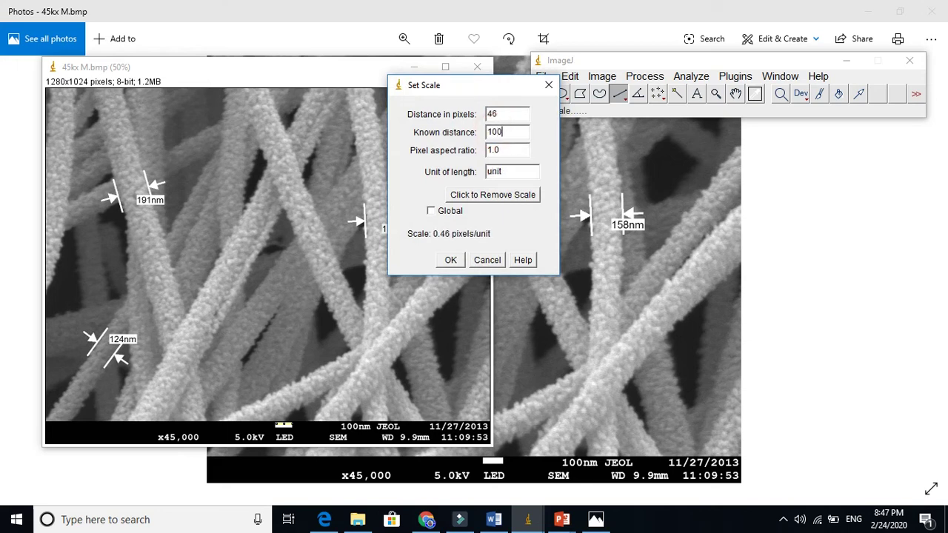
{"action": "left_click", "coordinate": [495, 171]}
{"action": "type", "text": "nm"}
{"action": "left_click", "coordinate": [452, 260]}
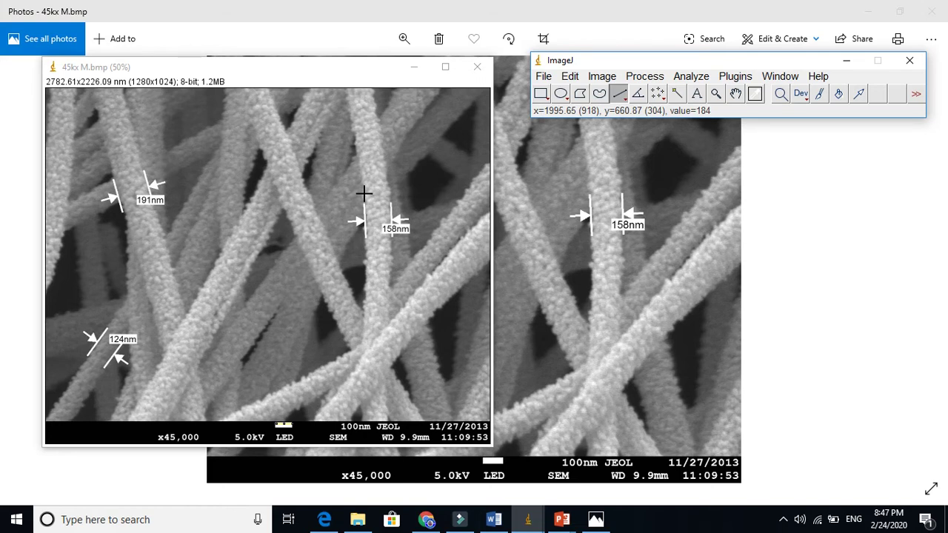
Step: Zoom to 75% and draw a line about 175 nm long across the 158nm fiber
{"action": "key", "text": "plus"}
{"action": "key", "text": "plus"}
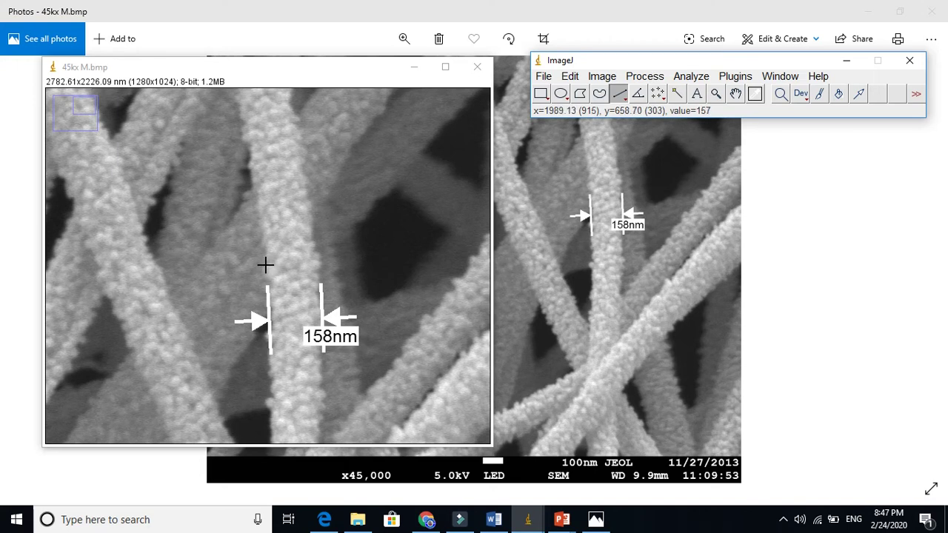
{"action": "left_click_drag", "start_coordinate": [265, 264], "coordinate": [321, 260]}
{"action": "left_click", "coordinate": [701, 77]}
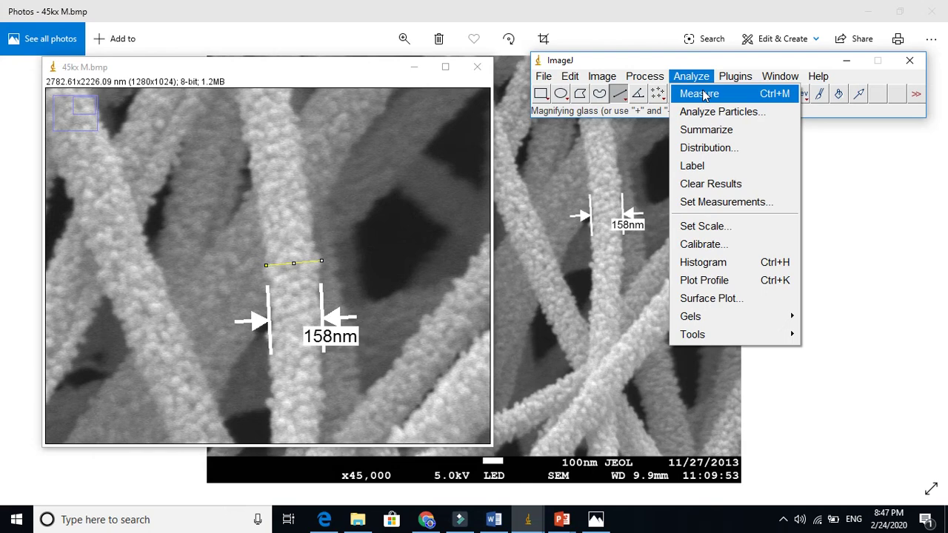
Step: Measure the 158nm fiber line (length 174.578) and minimize the Results window
{"action": "left_click", "coordinate": [701, 94]}
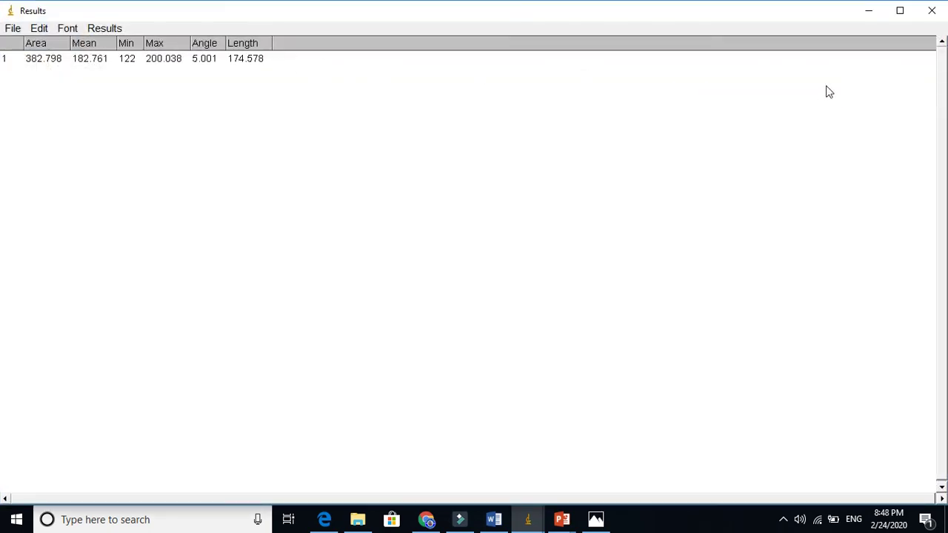
{"action": "left_click", "coordinate": [871, 13]}
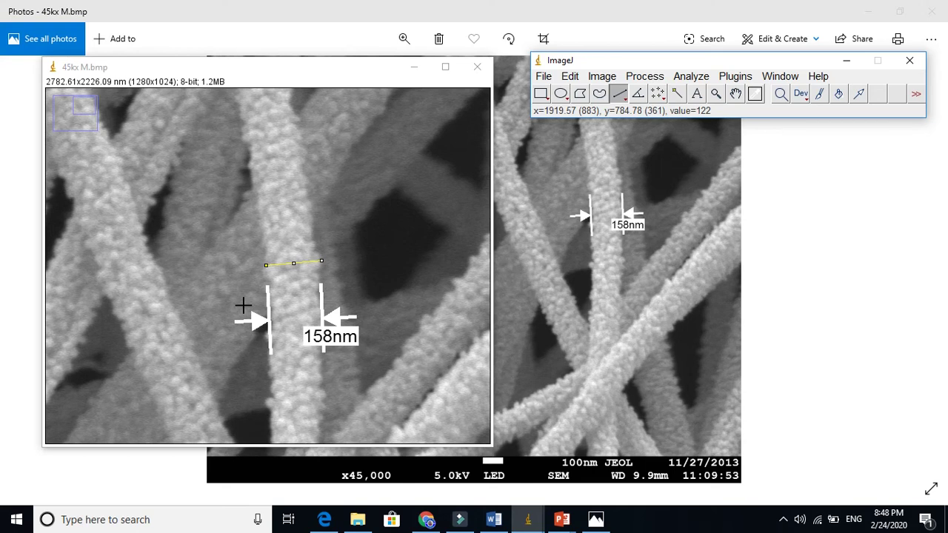
Step: Zoom out, draw a line across the 191nm fiber and measure it with Ctrl+M
{"action": "key", "text": "minus"}
{"action": "key", "text": "minus"}
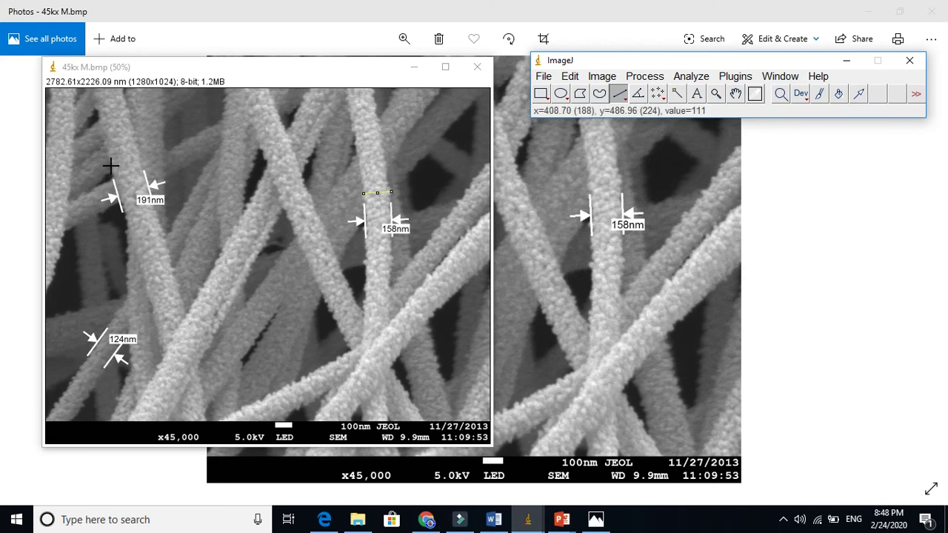
{"action": "left_click_drag", "start_coordinate": [110, 167], "coordinate": [140, 157]}
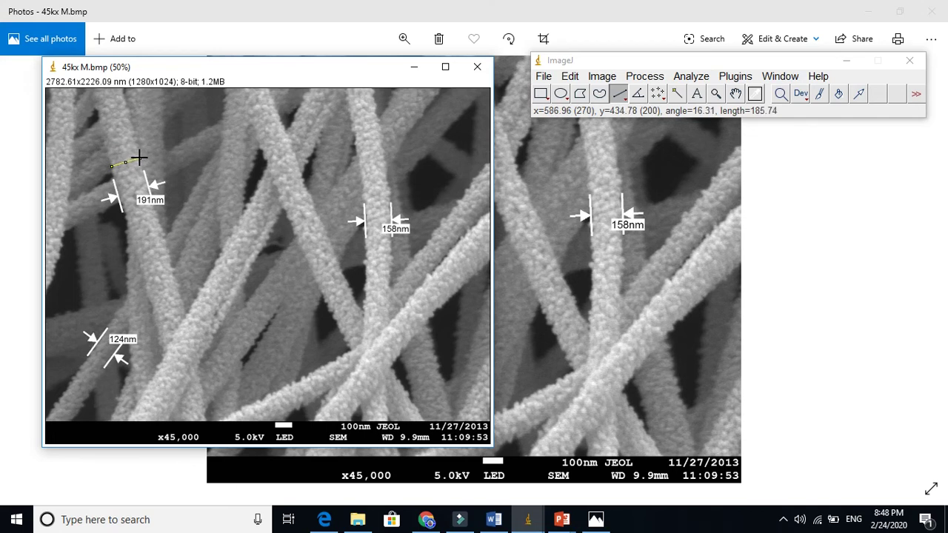
{"action": "key", "text": "ctrl+m"}
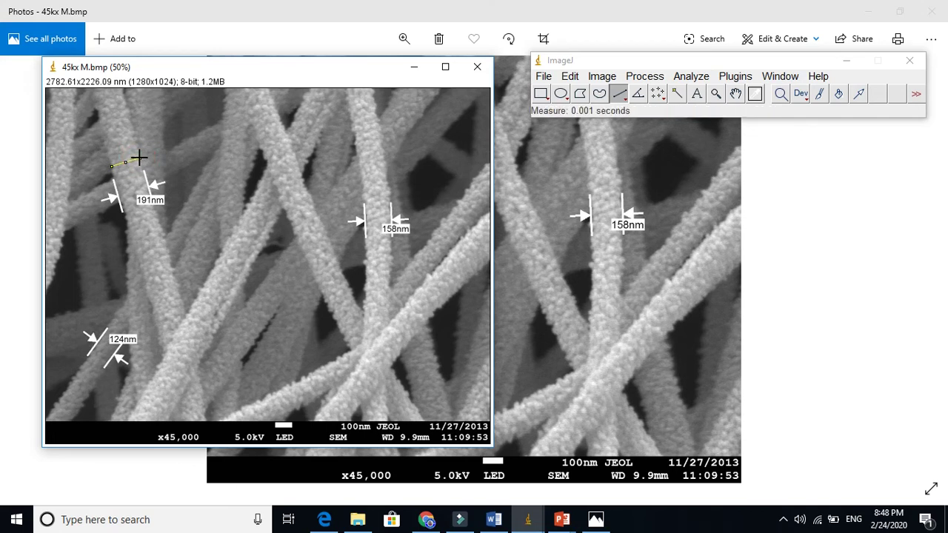
Step: Check the second Results row (185.739 nm, angle 16.314), then return to the image
{"action": "mouse_move", "coordinate": [524, 524]}
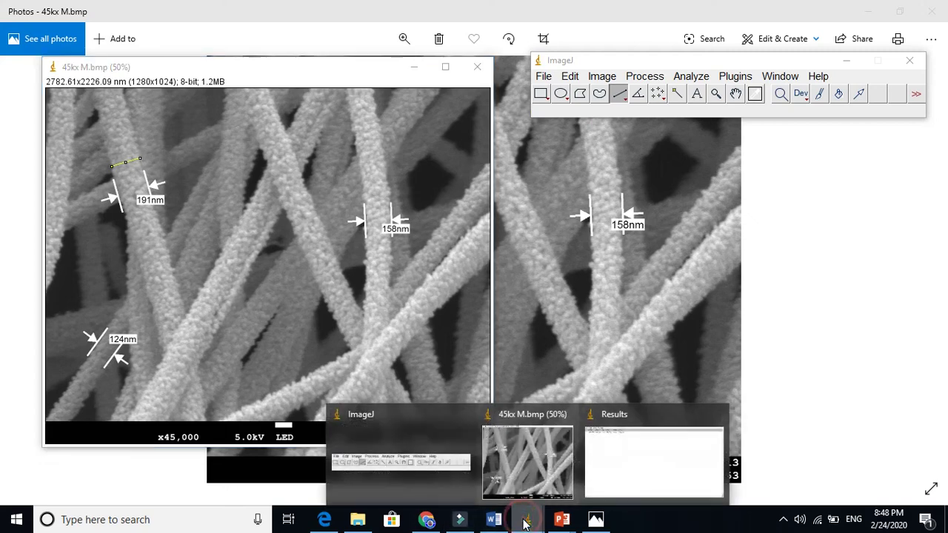
{"action": "left_click", "coordinate": [631, 443]}
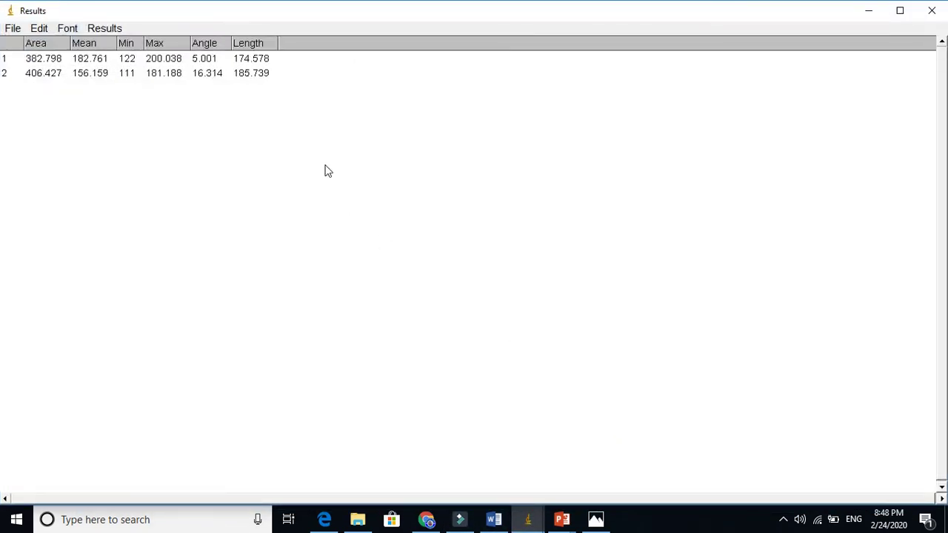
{"action": "left_click", "coordinate": [242, 77]}
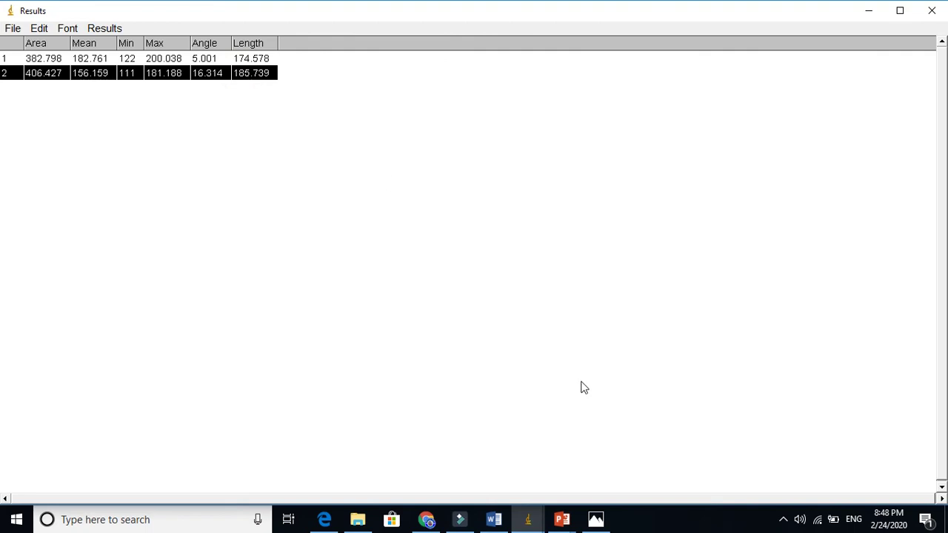
{"action": "mouse_move", "coordinate": [532, 523]}
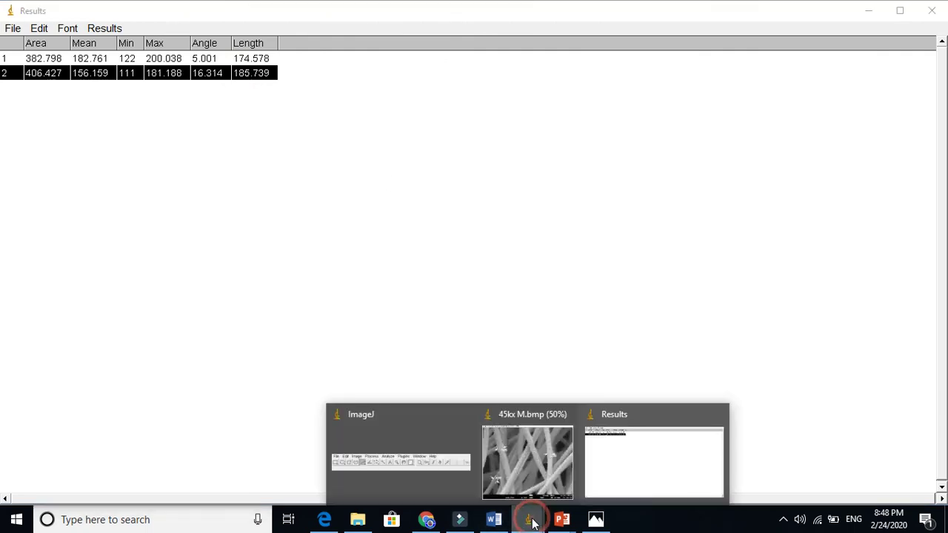
{"action": "left_click", "coordinate": [509, 463]}
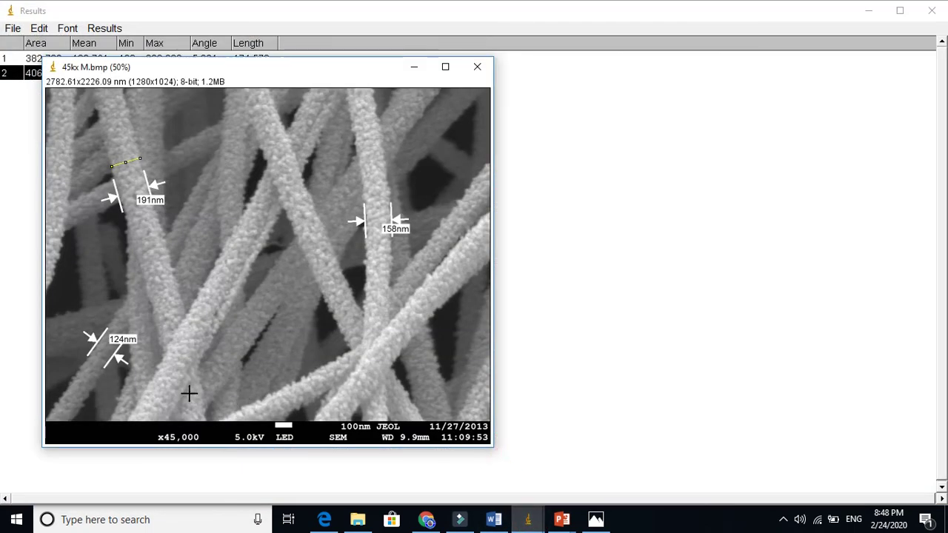
Step: Draw a line across the 124nm fiber and measure it, adding 141.555 nm as the third Results row
{"action": "left_click", "coordinate": [80, 364]}
{"action": "left_click_drag", "start_coordinate": [89, 372], "coordinate": [94, 376]}
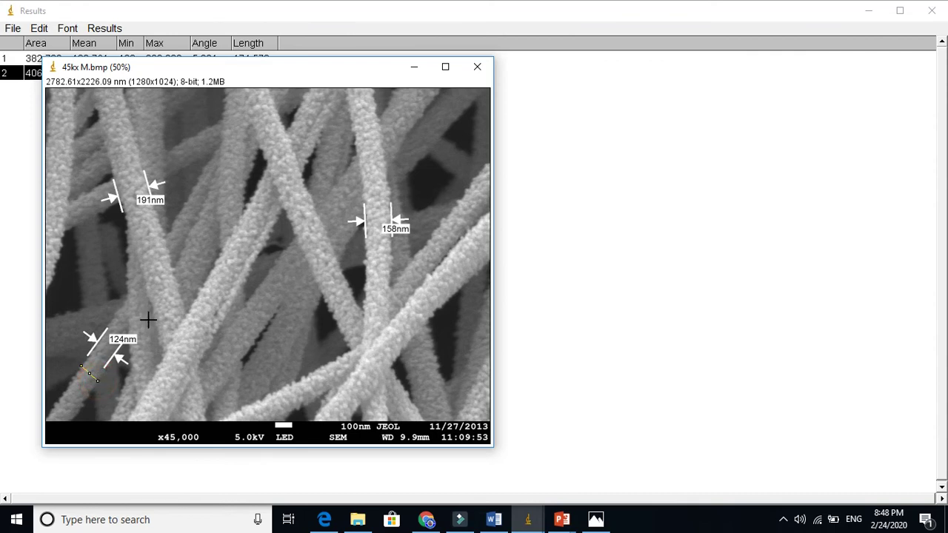
{"action": "left_click", "coordinate": [524, 522]}
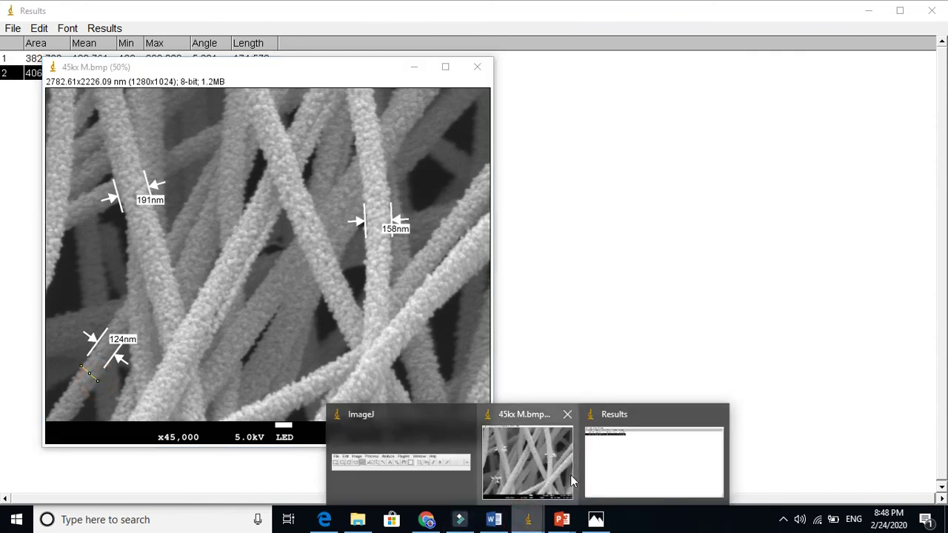
{"action": "left_click", "coordinate": [425, 470]}
{"action": "left_click", "coordinate": [689, 77]}
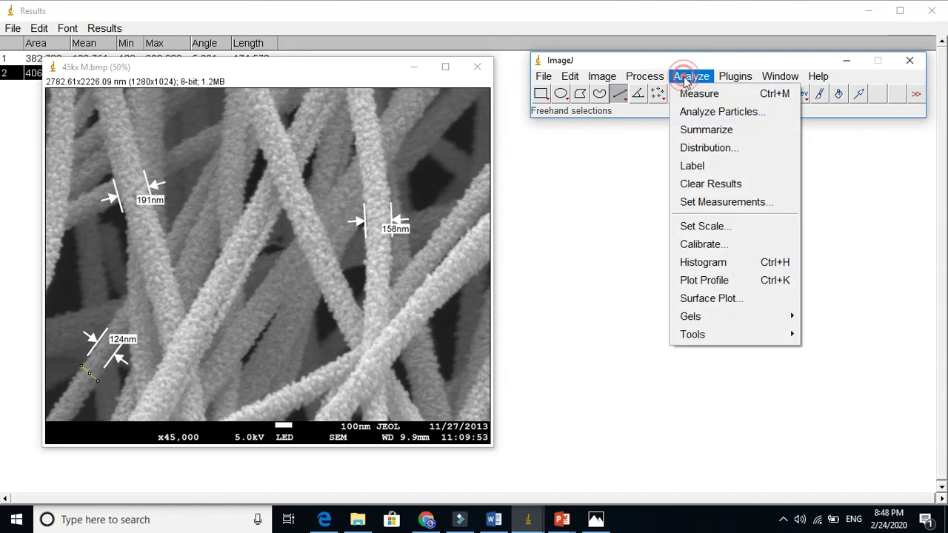
{"action": "left_click", "coordinate": [697, 94]}
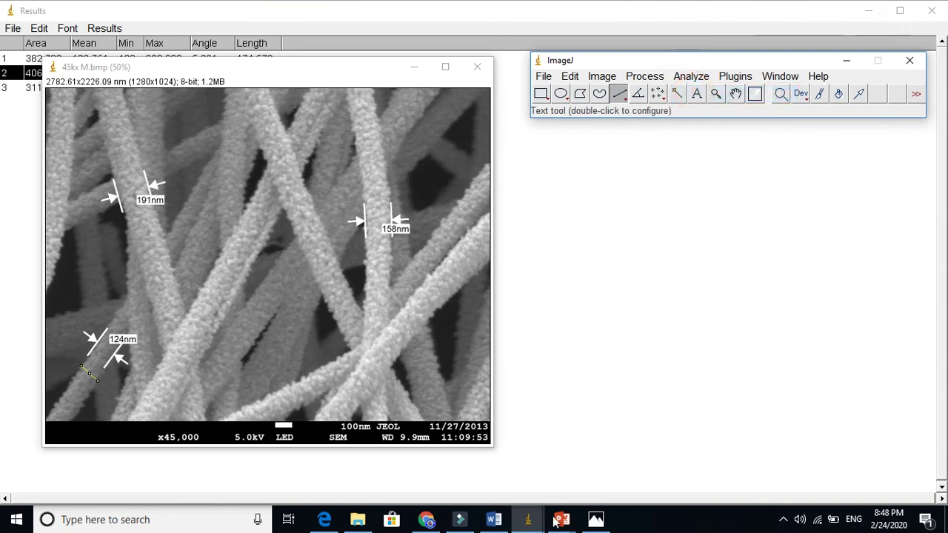
{"action": "left_click", "coordinate": [527, 521]}
{"action": "left_click", "coordinate": [602, 487]}
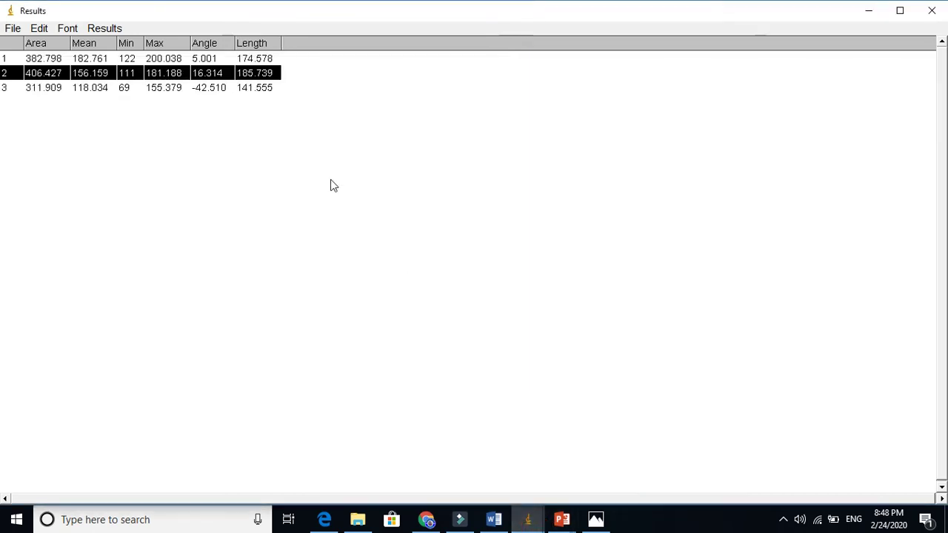
{"action": "left_click", "coordinate": [868, 11]}
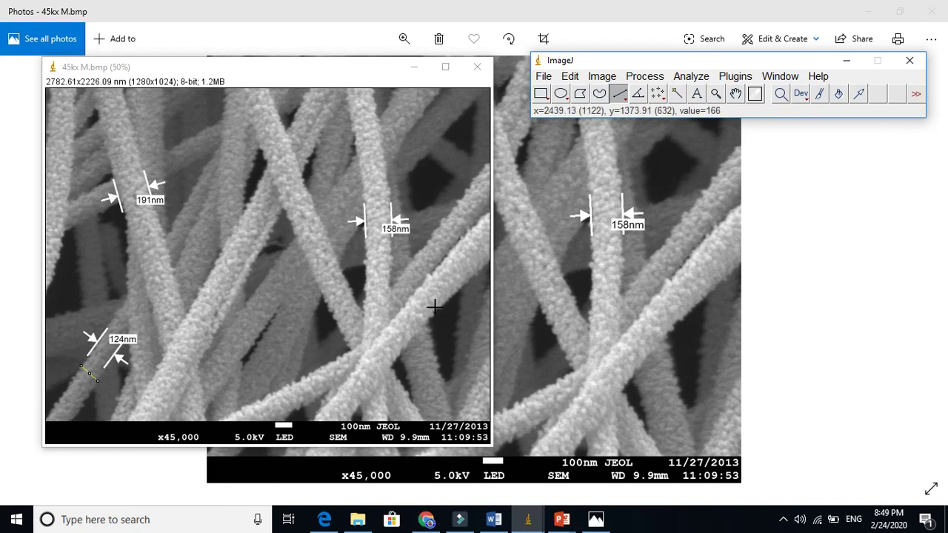
{"action": "left_click", "coordinate": [596, 520]}
{"action": "left_click", "coordinate": [596, 520]}
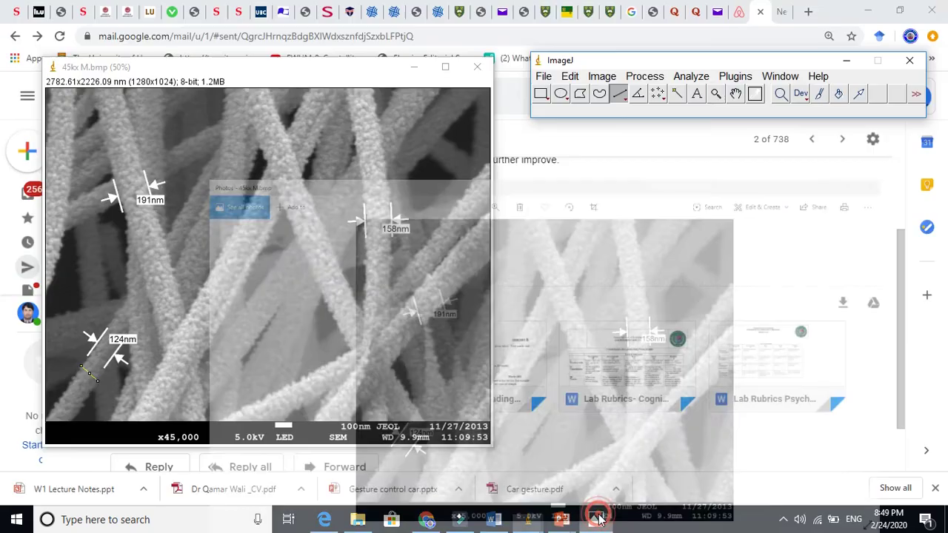
{"action": "mouse_move", "coordinate": [528, 519]}
{"action": "left_click", "coordinate": [644, 442]}
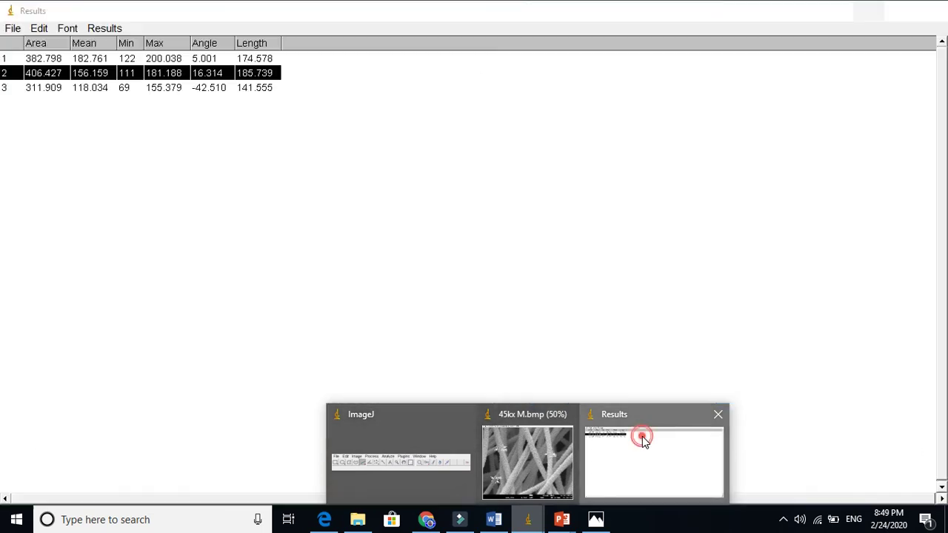
{"action": "left_click", "coordinate": [127, 42]}
{"action": "left_click", "coordinate": [146, 44]}
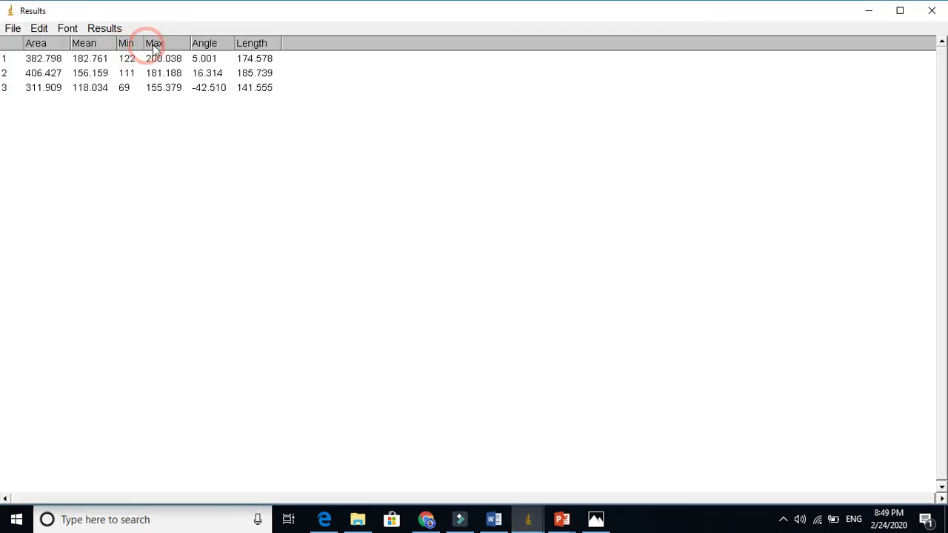
{"action": "left_click", "coordinate": [127, 46]}
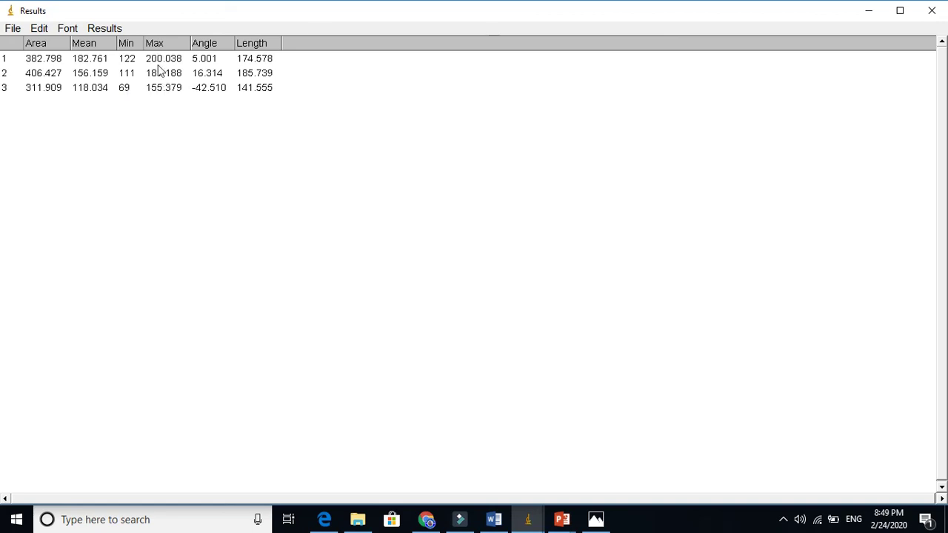
{"action": "left_click", "coordinate": [161, 89]}
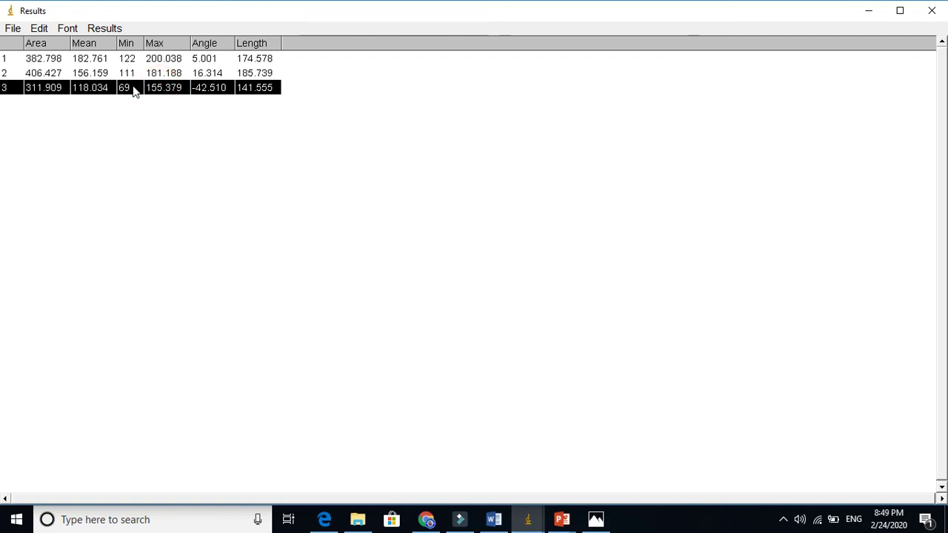